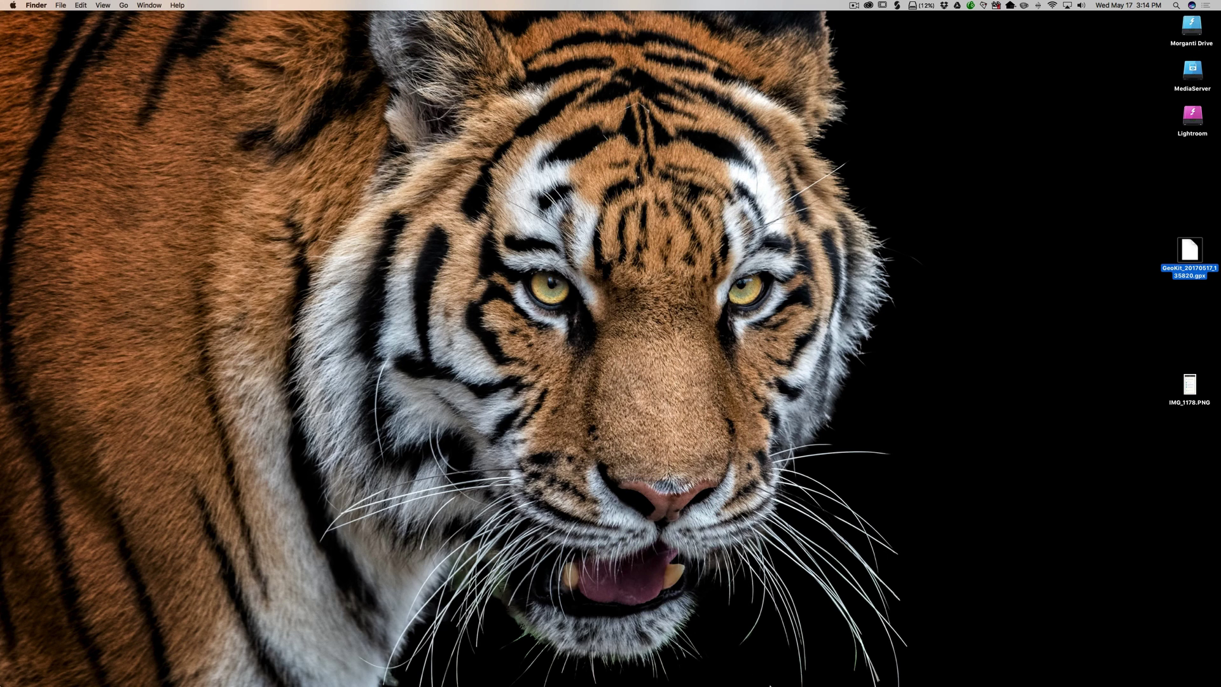
# Step: Switch to Lightroom's Map module and zoom out one level over Buffalo
pyautogui.click(820, 660)
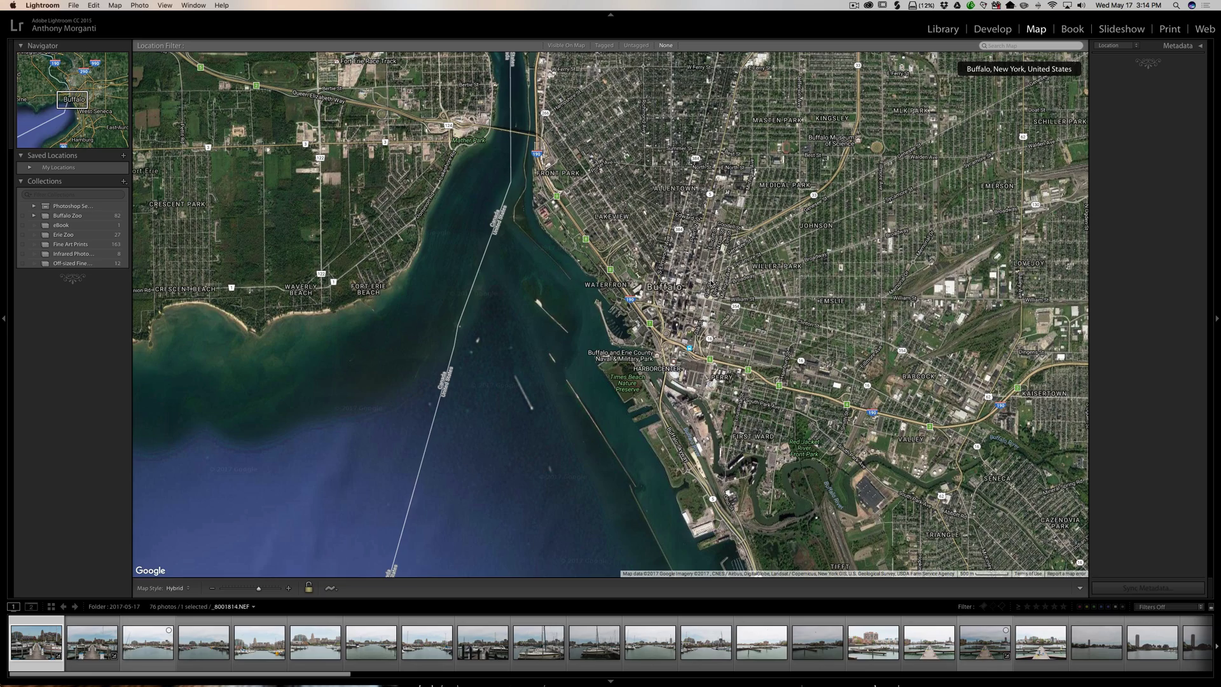
pyautogui.scroll(-2, 710, 284)
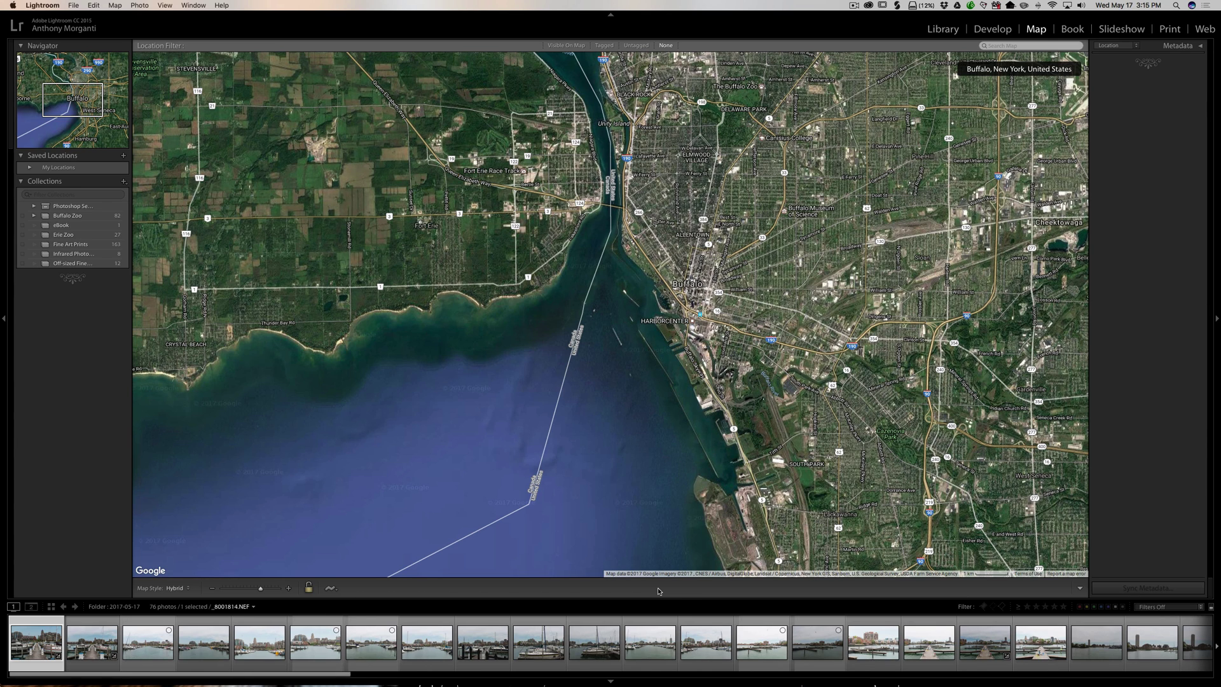
pyautogui.press('t')
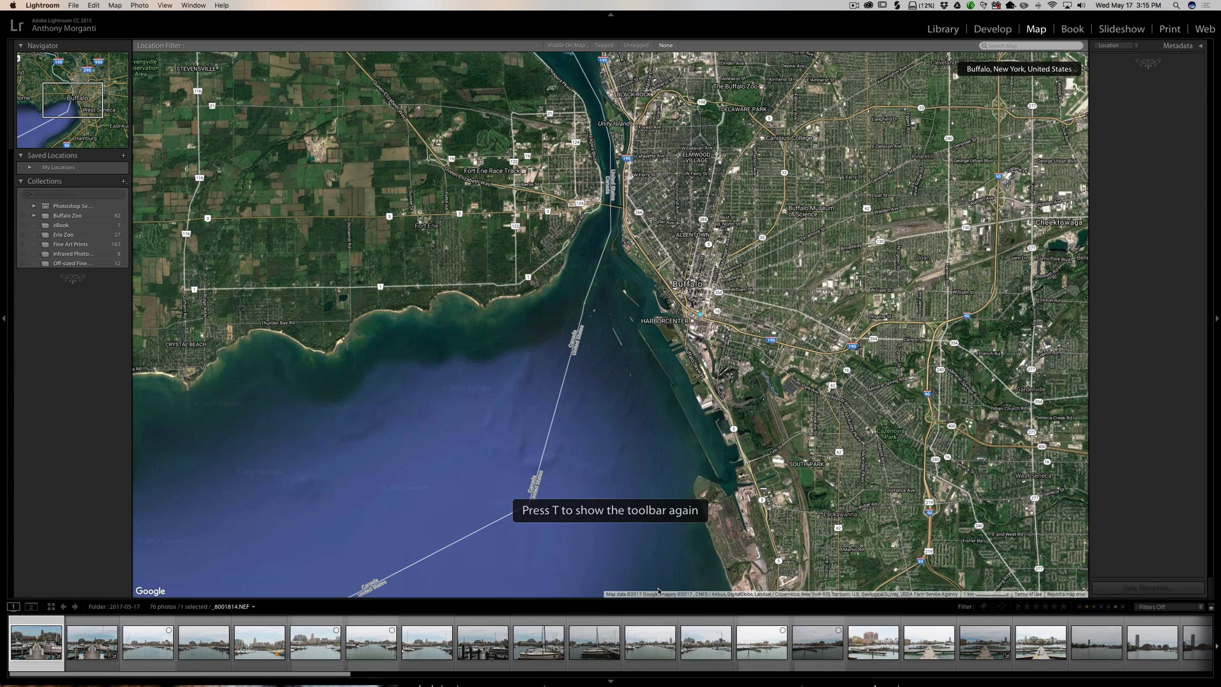
pyautogui.press('t')
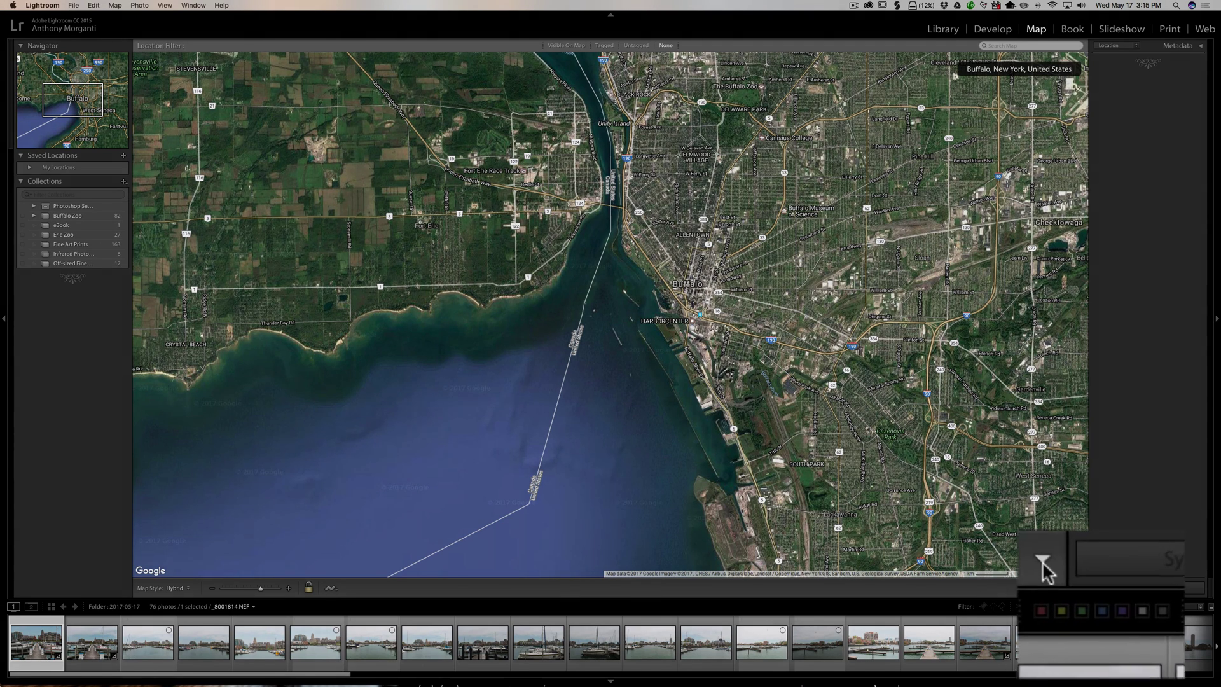
pyautogui.click(1034, 555)
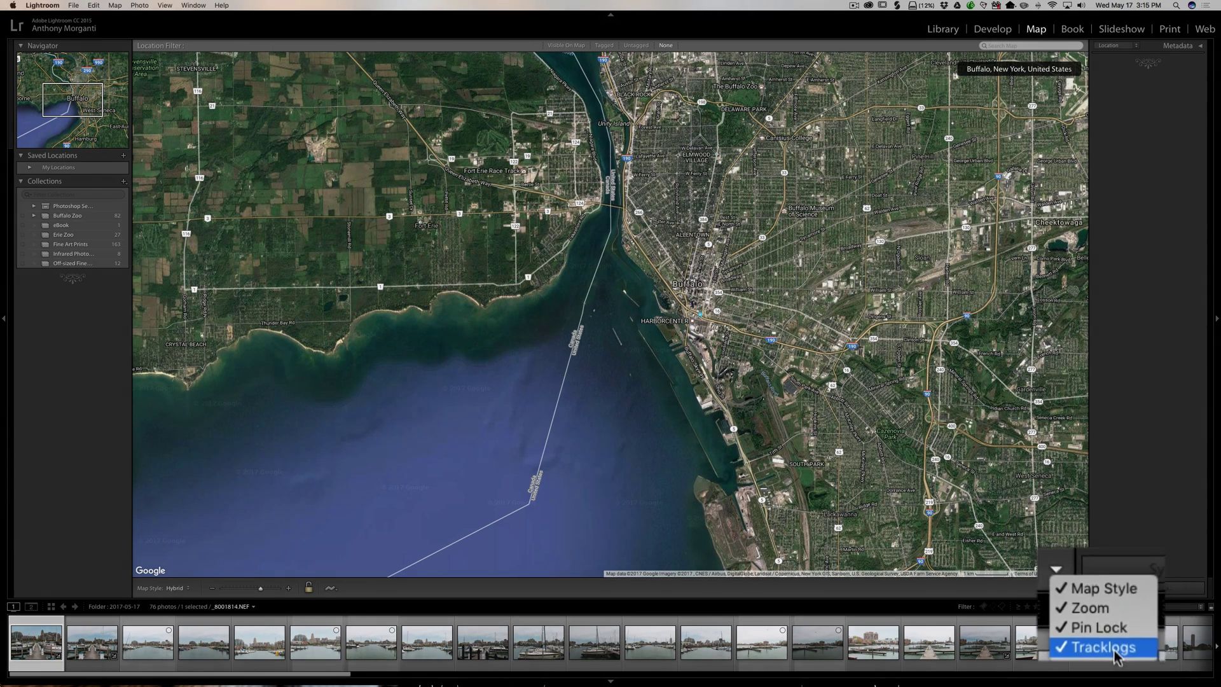
pyautogui.click(1035, 599)
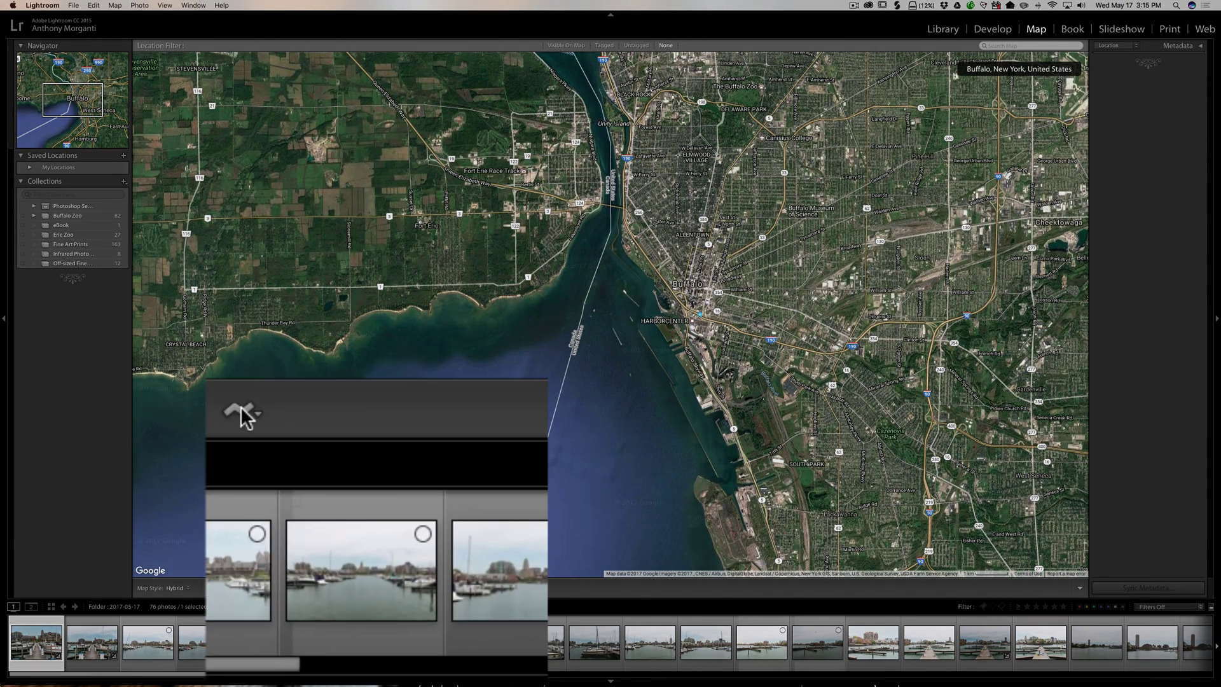
# Step: Load the GeoKit .gpx tracklog from the Desktop onto the Buffalo map
pyautogui.click(241, 407)
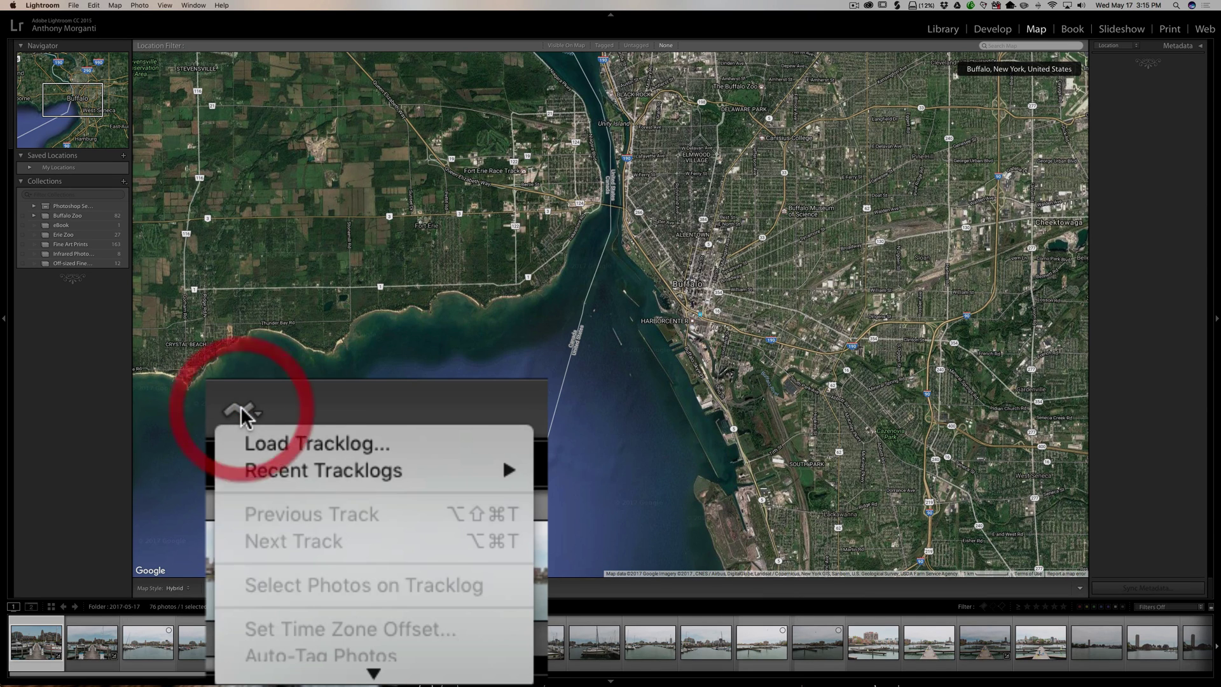
pyautogui.click(269, 440)
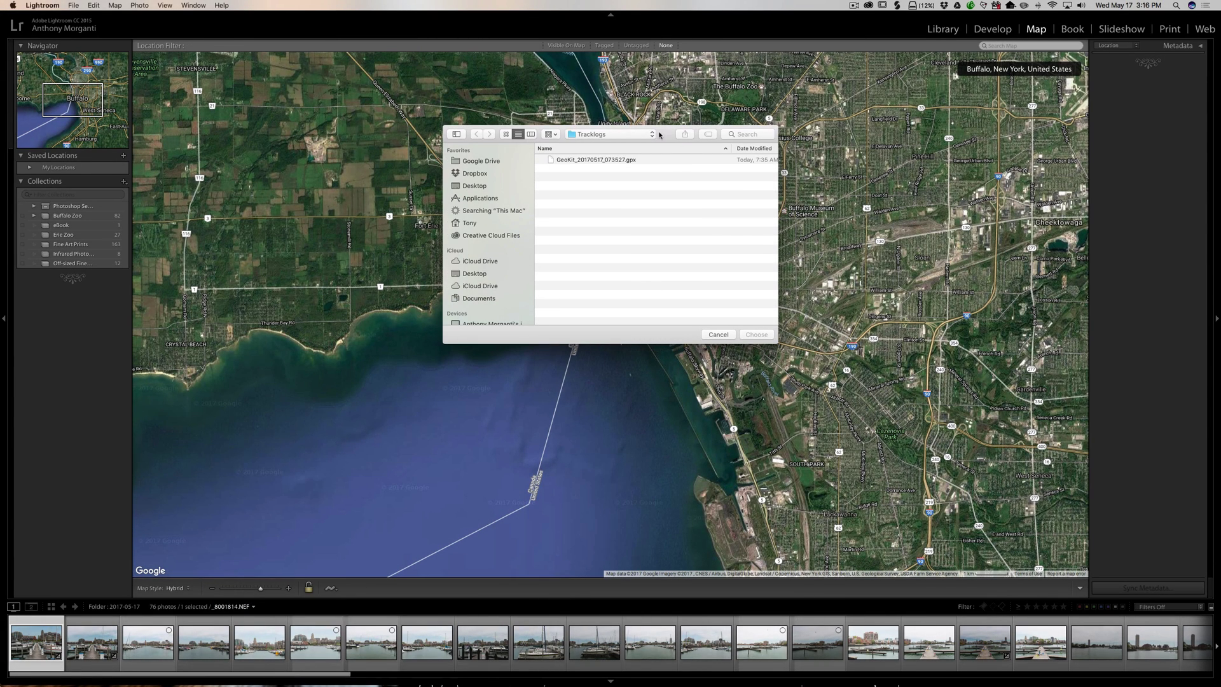
pyautogui.click(483, 186)
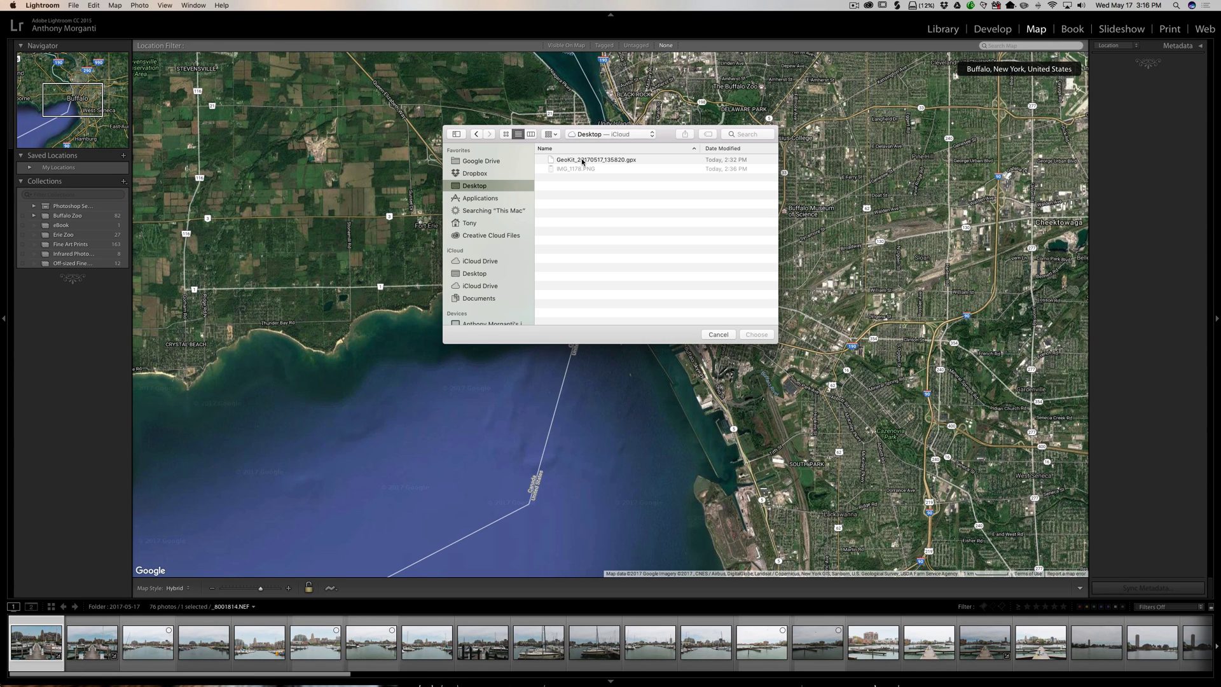
pyautogui.hscroll(1, 628, 163)
pyautogui.hscroll(-1, 627, 163)
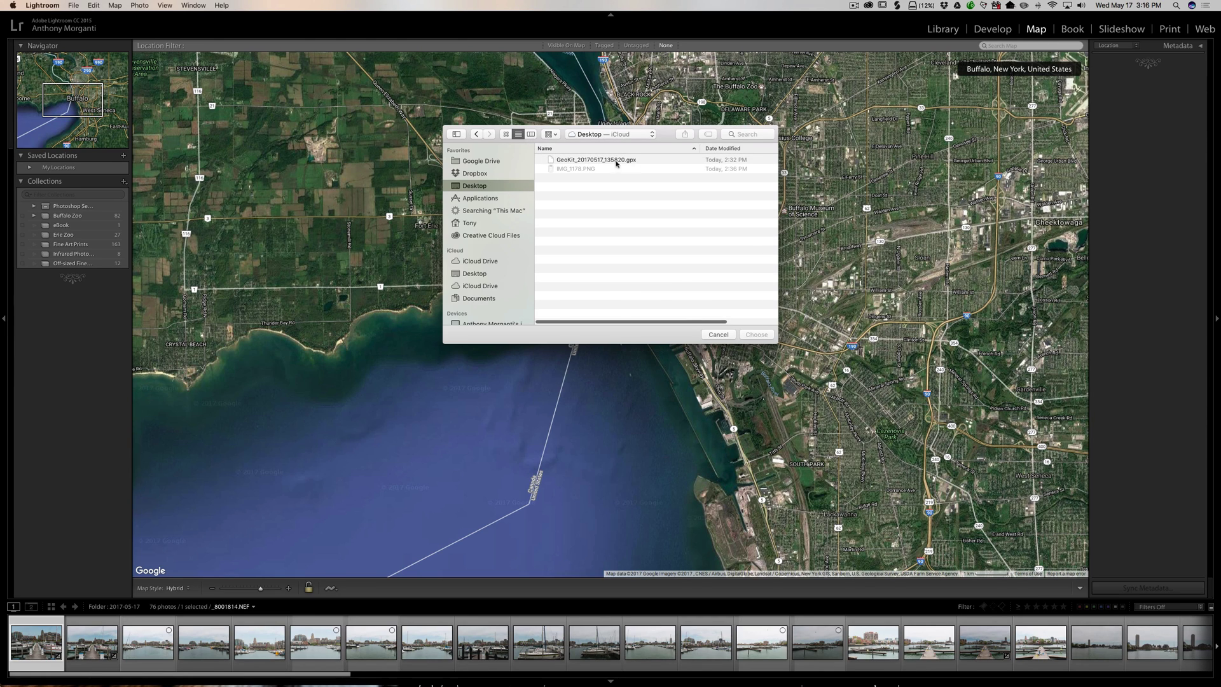
pyautogui.click(620, 163)
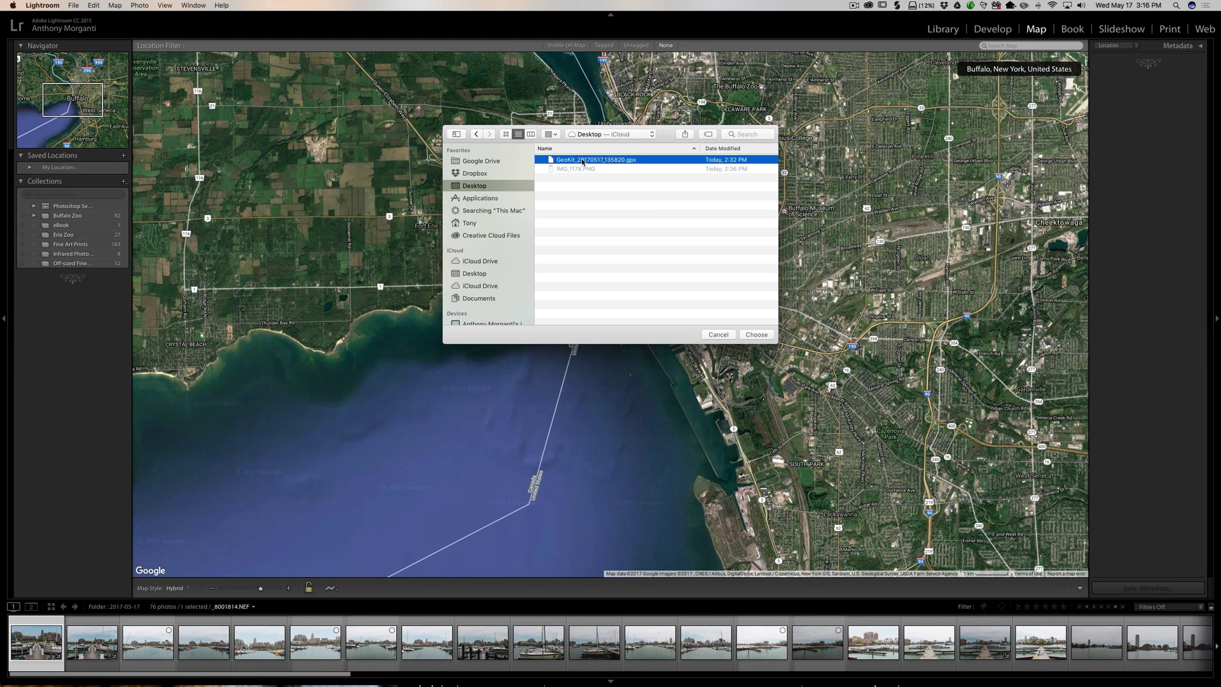
pyautogui.click(754, 334)
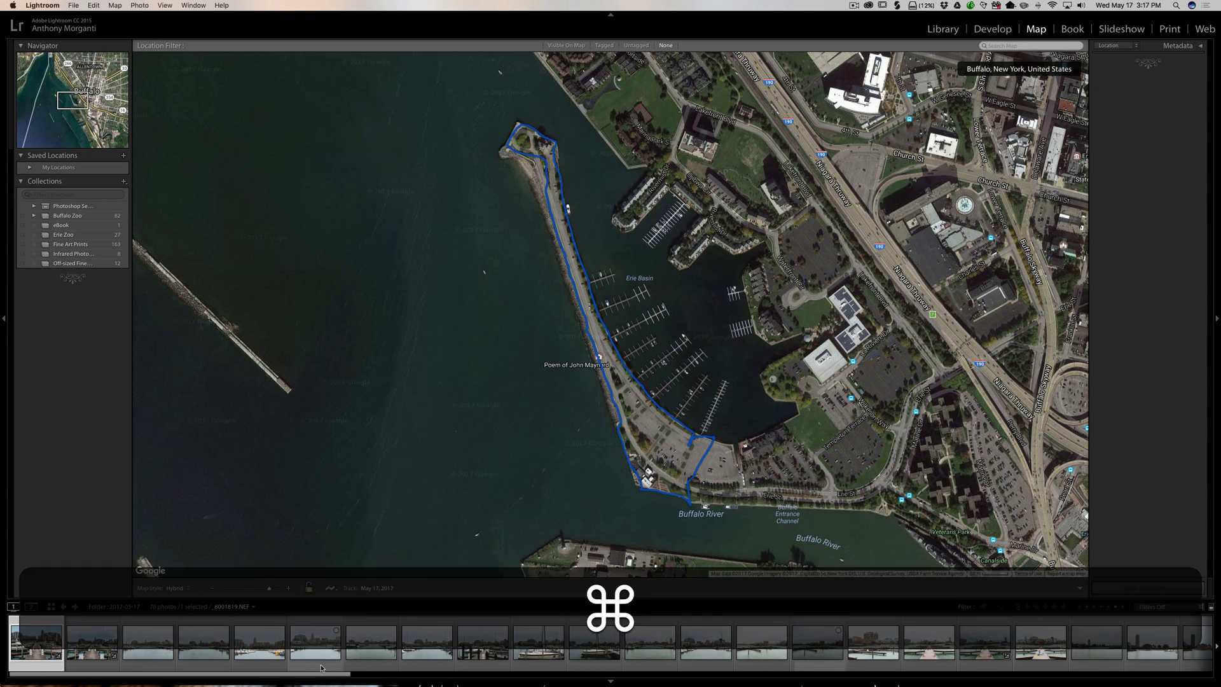
# Step: Select all 76 photos in the filmstrip with Cmd+A
pyautogui.press('super+a')
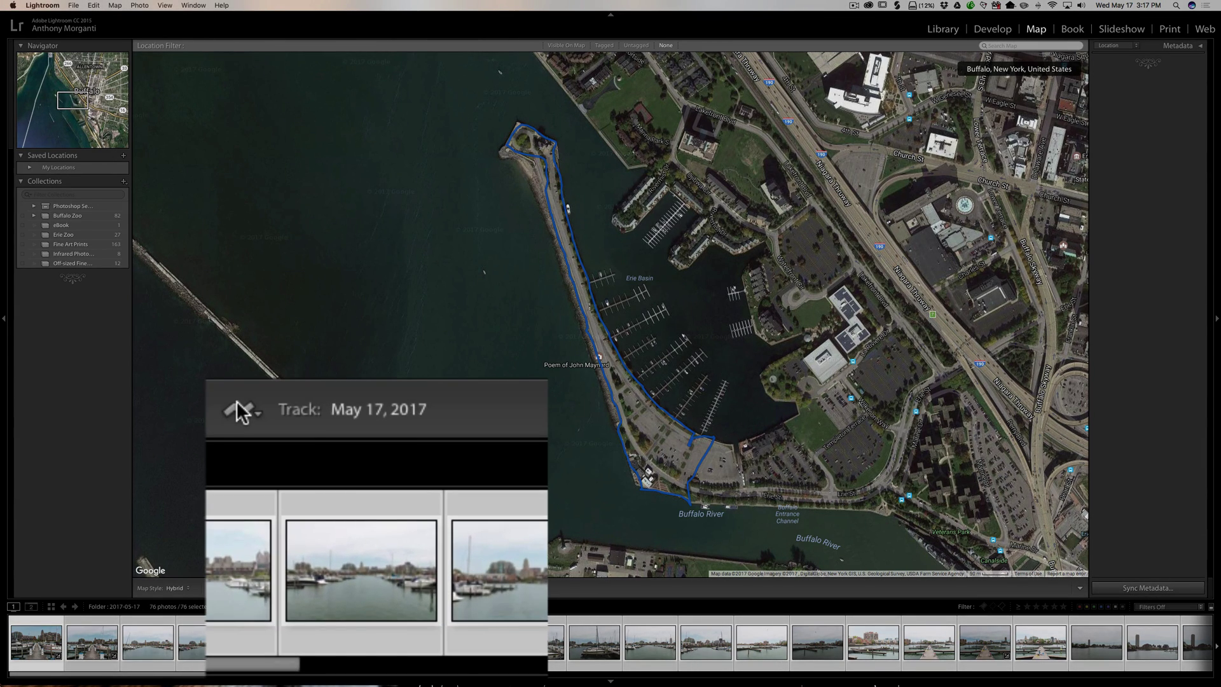
# Step: Auto-tag the 76 selected photos from the loaded GeoKit tracklog
pyautogui.click(239, 410)
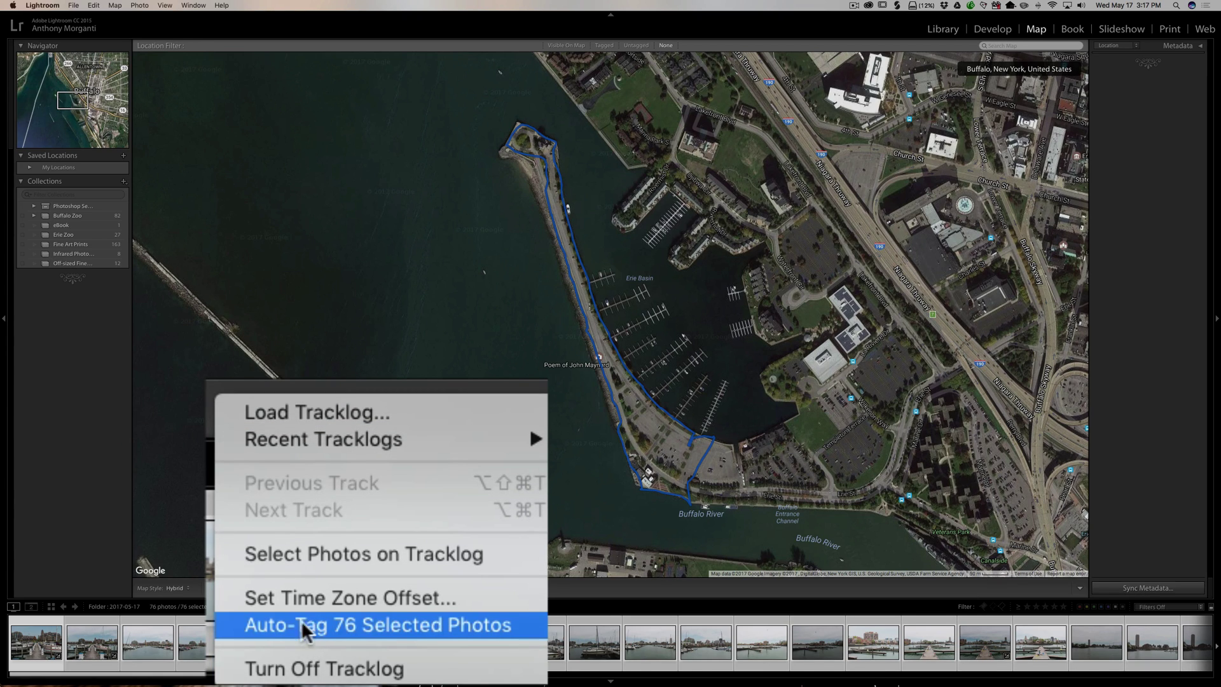
pyautogui.click(417, 622)
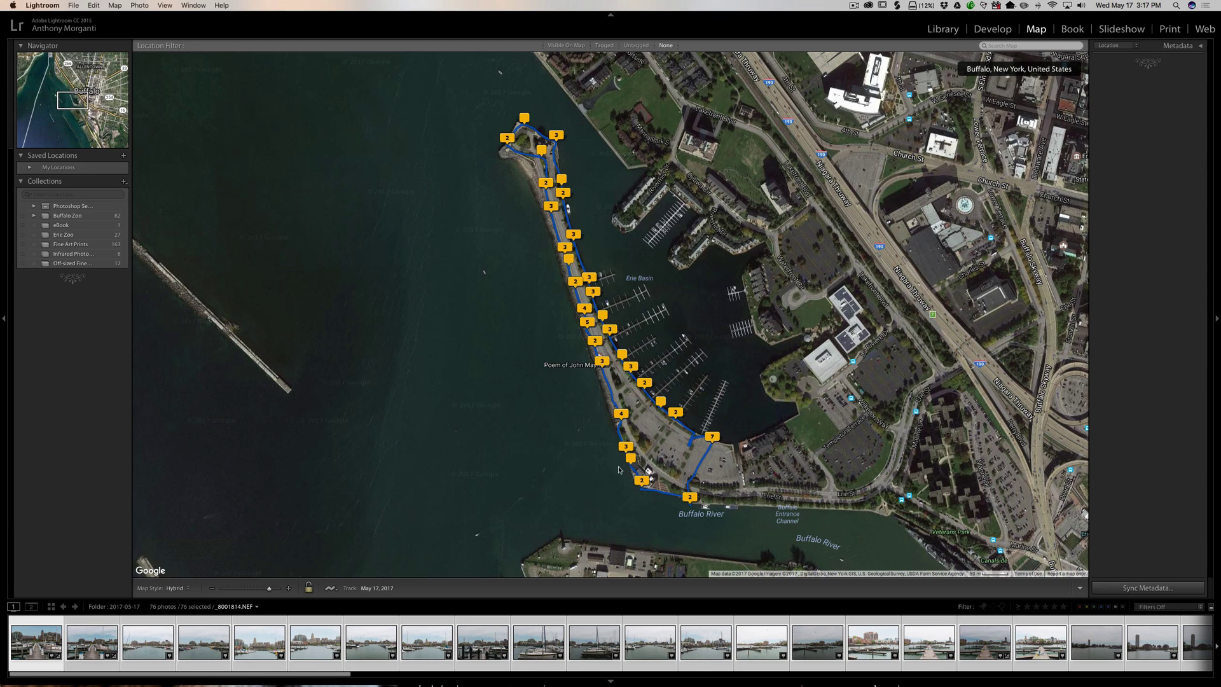
# Step: Browse through all seven photos at the 7 pin on the track
pyautogui.click(712, 437)
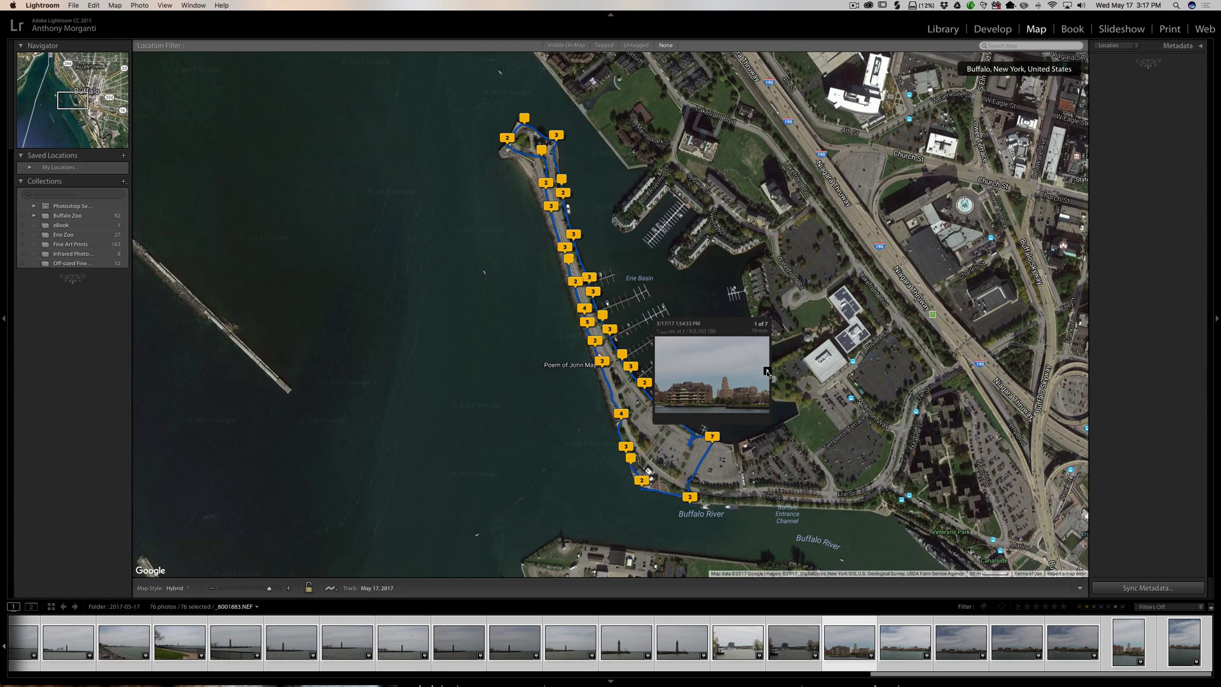
pyautogui.click(766, 371)
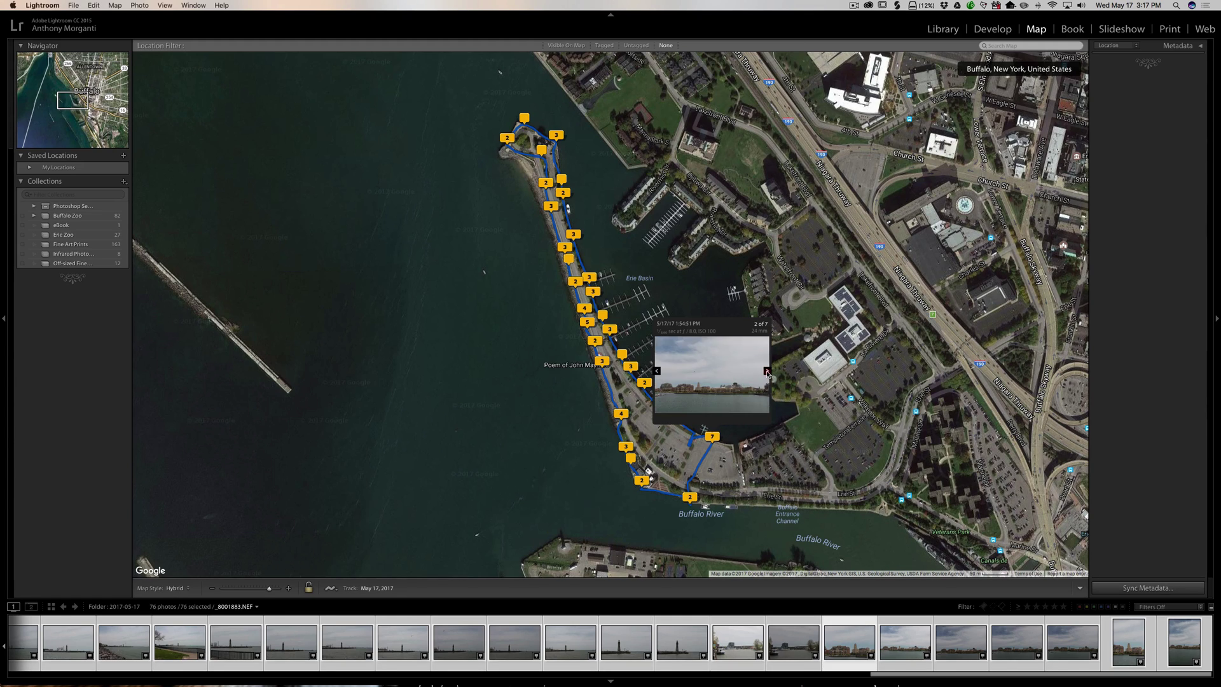
pyautogui.click(767, 371)
pyautogui.click(767, 371)
pyautogui.click(766, 371)
pyautogui.click(767, 371)
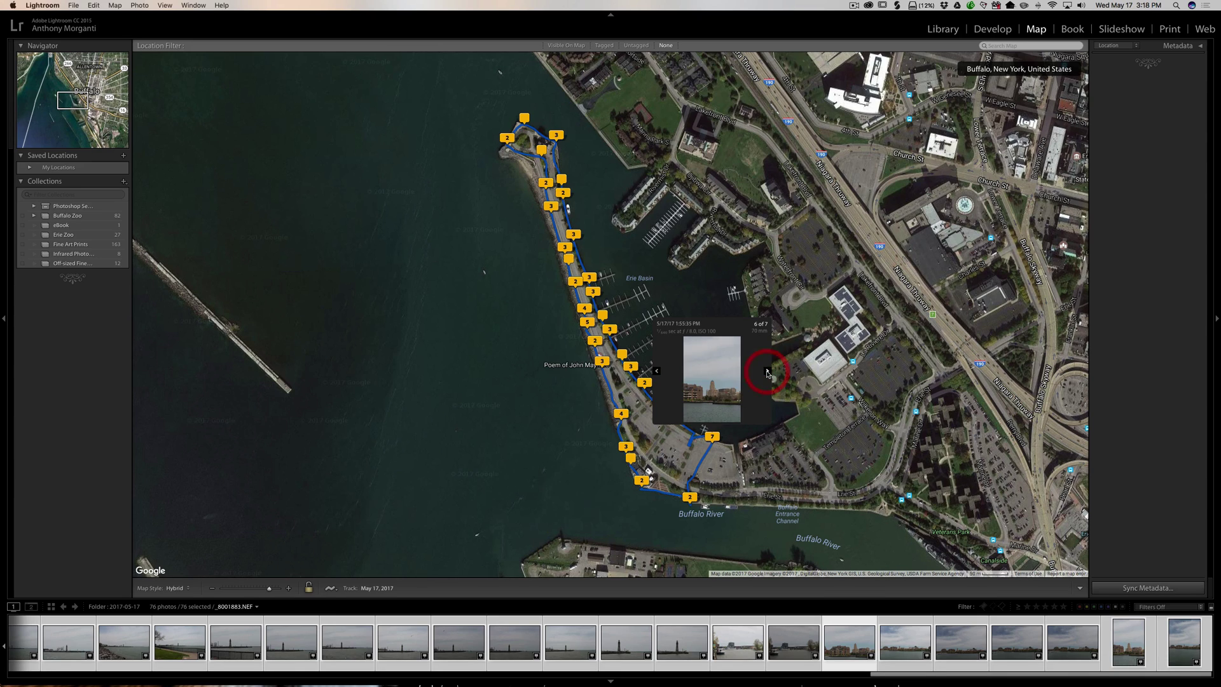
pyautogui.click(767, 373)
pyautogui.click(767, 374)
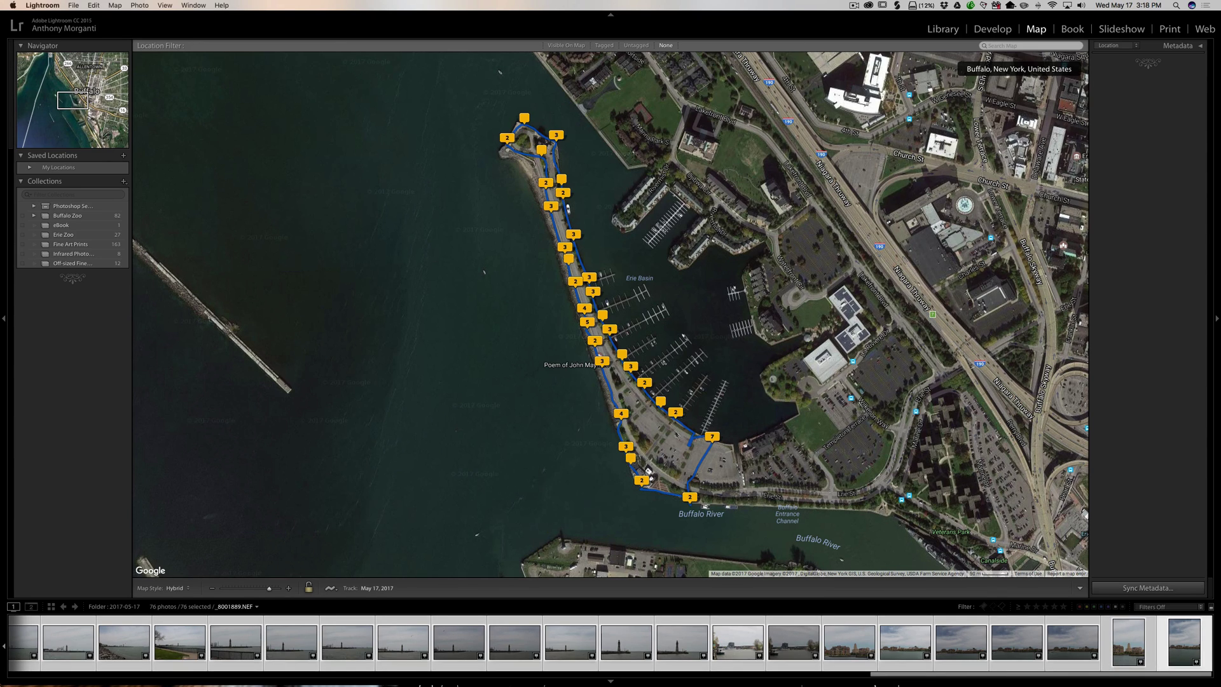
# Step: Preview the photos at the 2 pin and a 3 pin, then close the preview
pyautogui.click(675, 412)
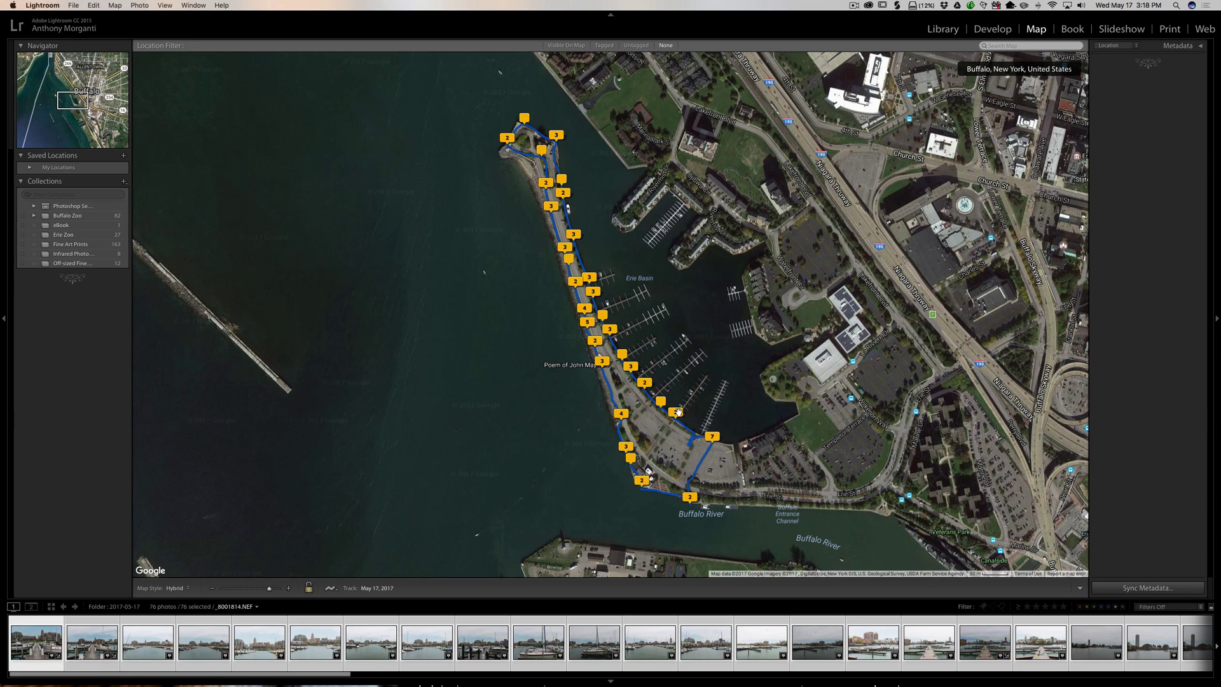
pyautogui.moveTo(678, 412)
pyautogui.click(732, 348)
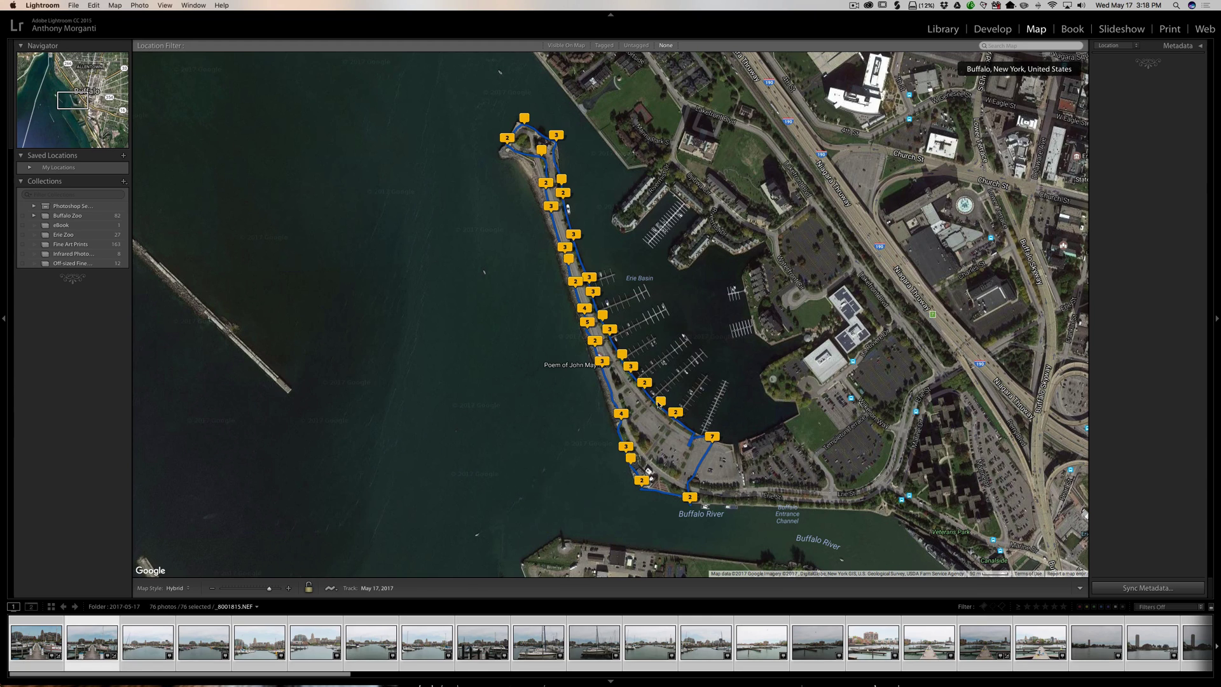
pyautogui.moveTo(660, 401)
pyautogui.click(556, 135)
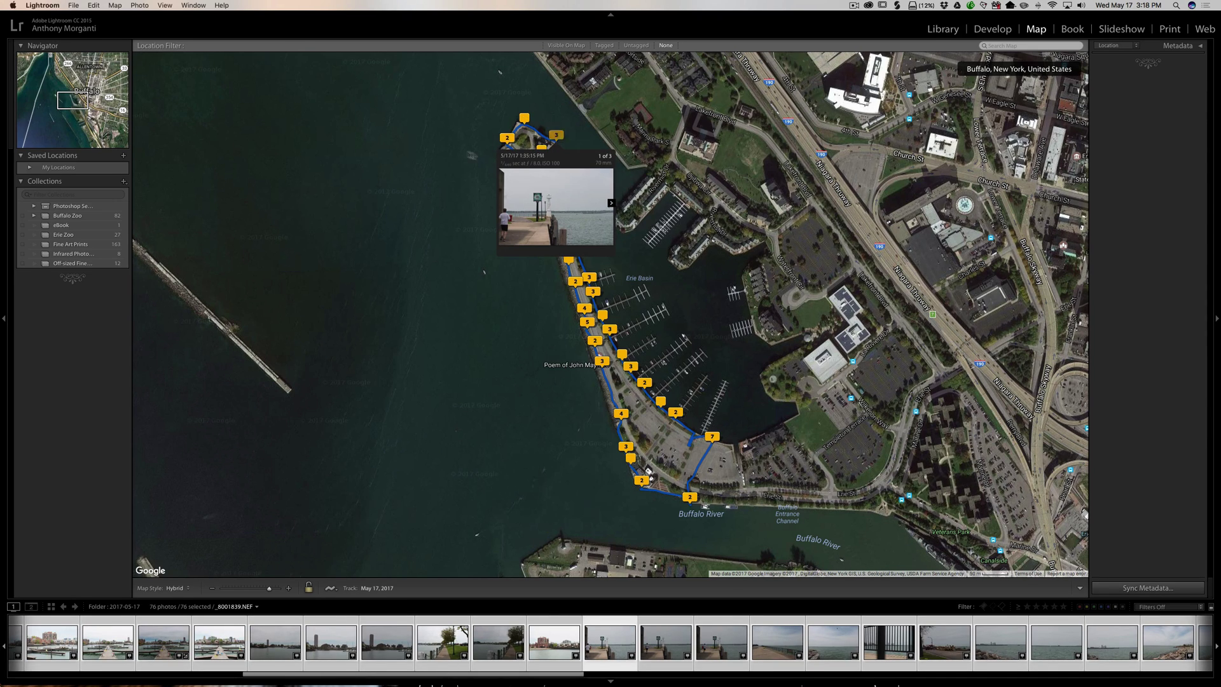
pyautogui.click(523, 118)
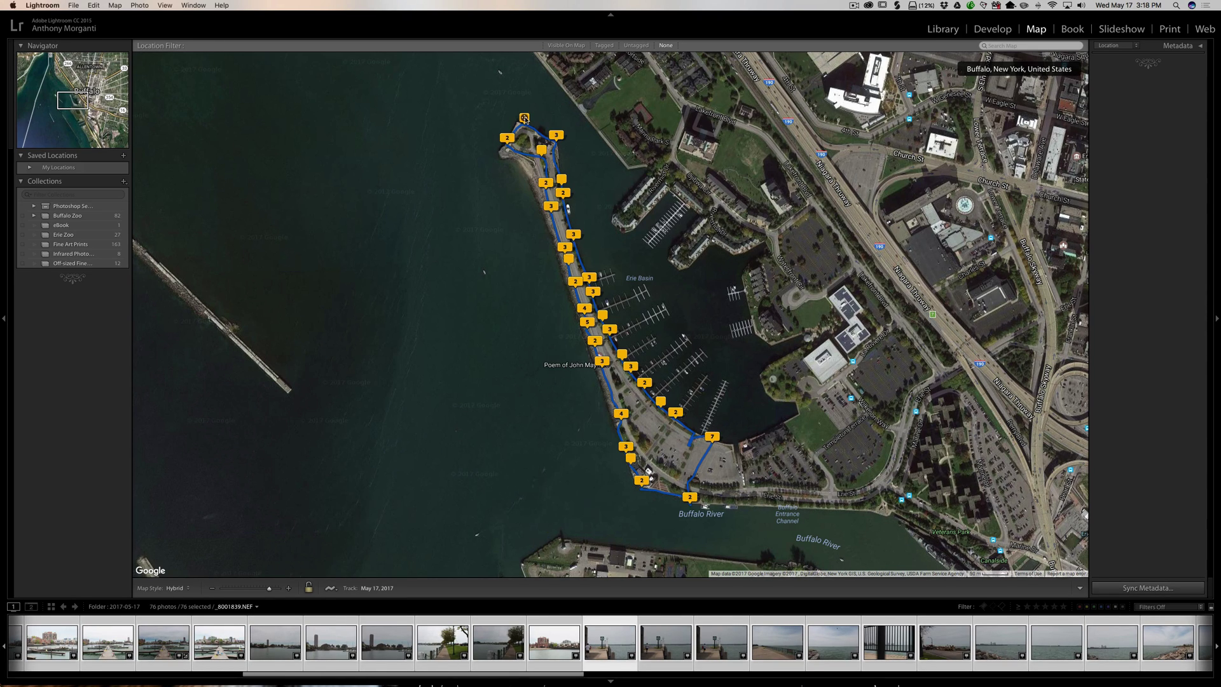
# Step: Deselect all photos, check another pin's photos, and close the preview
pyautogui.click(546, 308)
pyautogui.moveTo(575, 283)
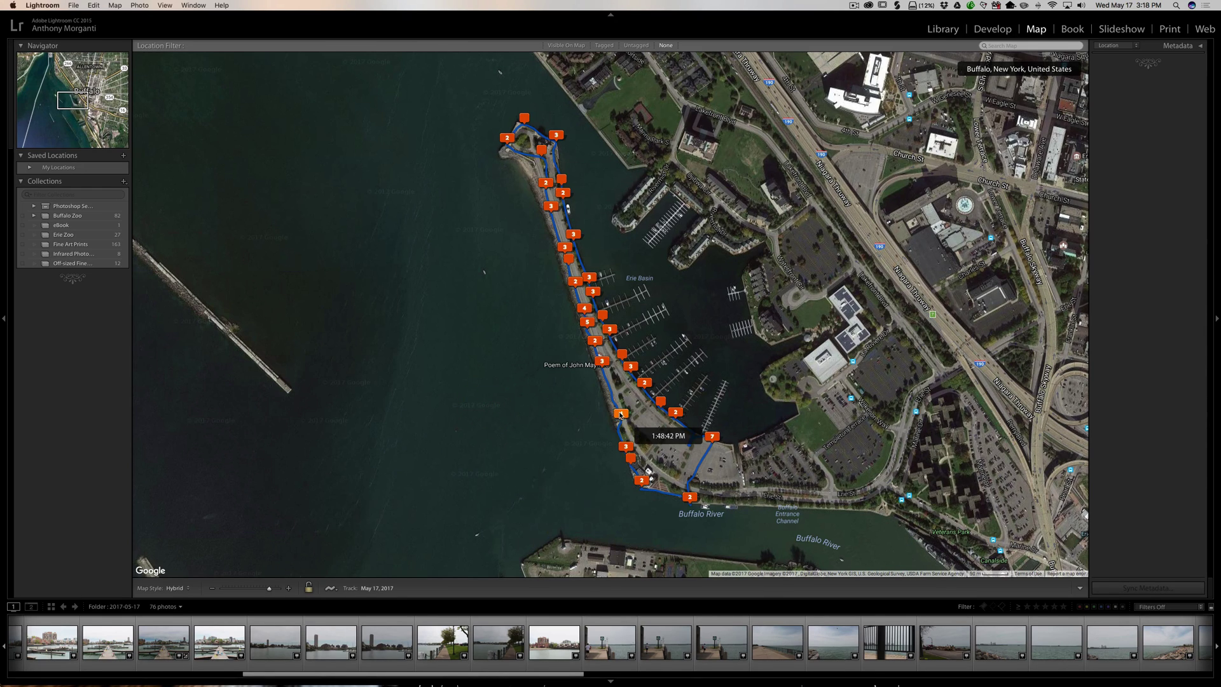
pyautogui.moveTo(620, 413)
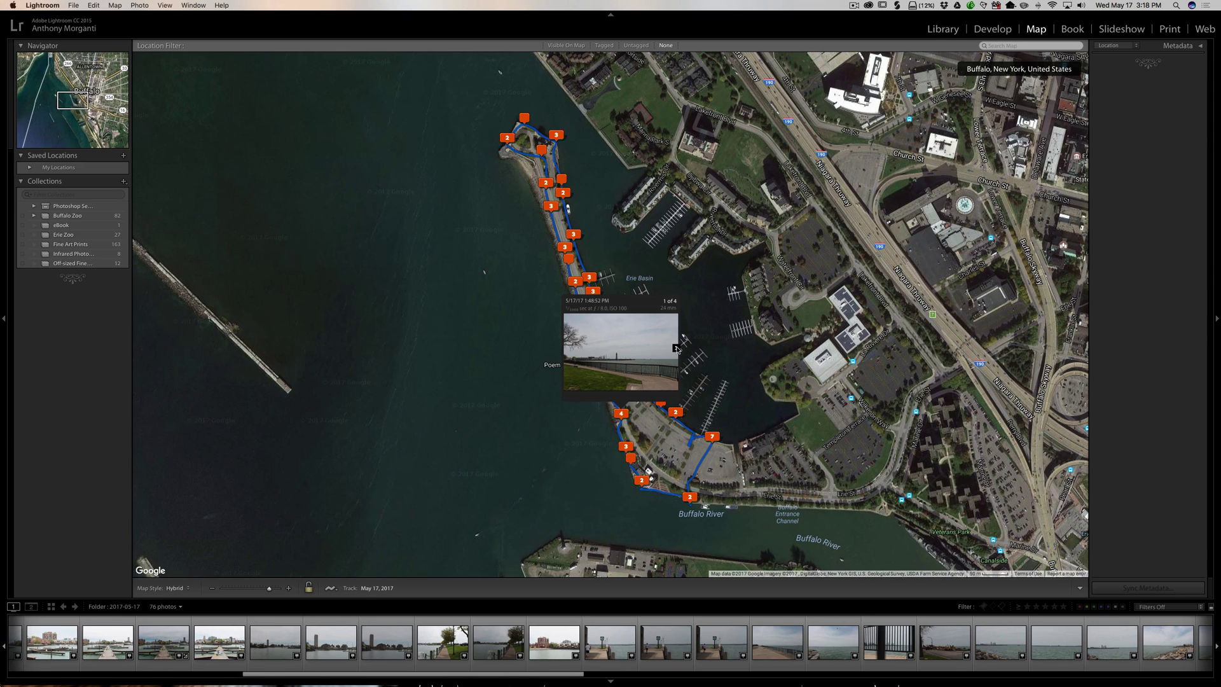
pyautogui.click(676, 348)
pyautogui.click(676, 348)
pyautogui.click(534, 355)
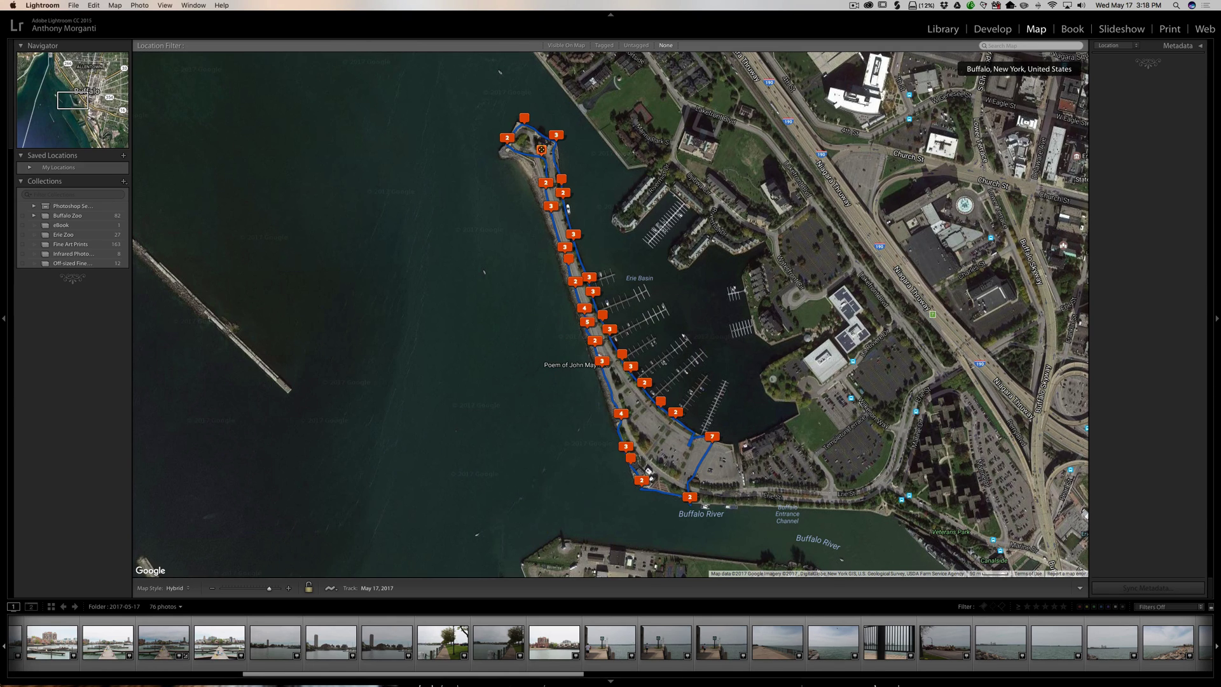